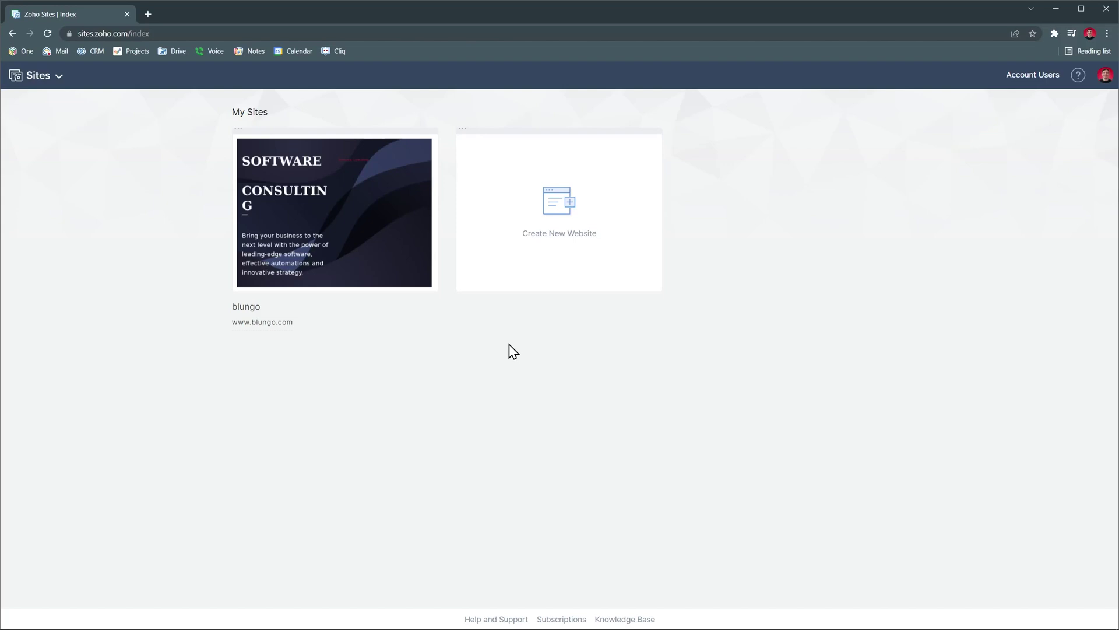
Step: Open the blungo site in the editor and show the add menu with Section, Element, Page and Blog Post
left_click(380, 240)
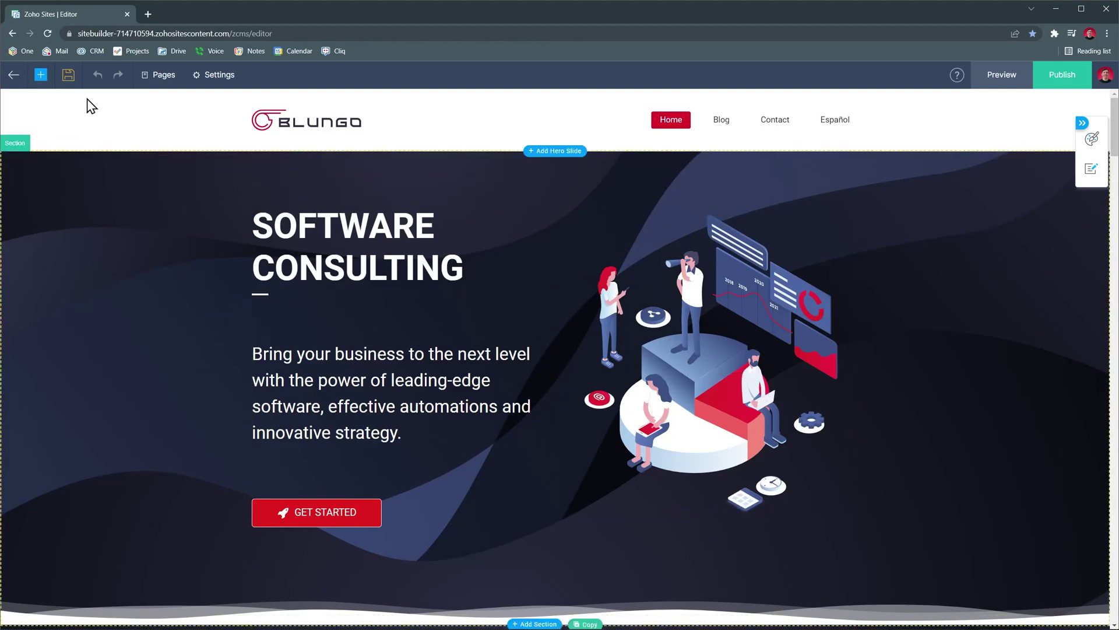
left_click(41, 75)
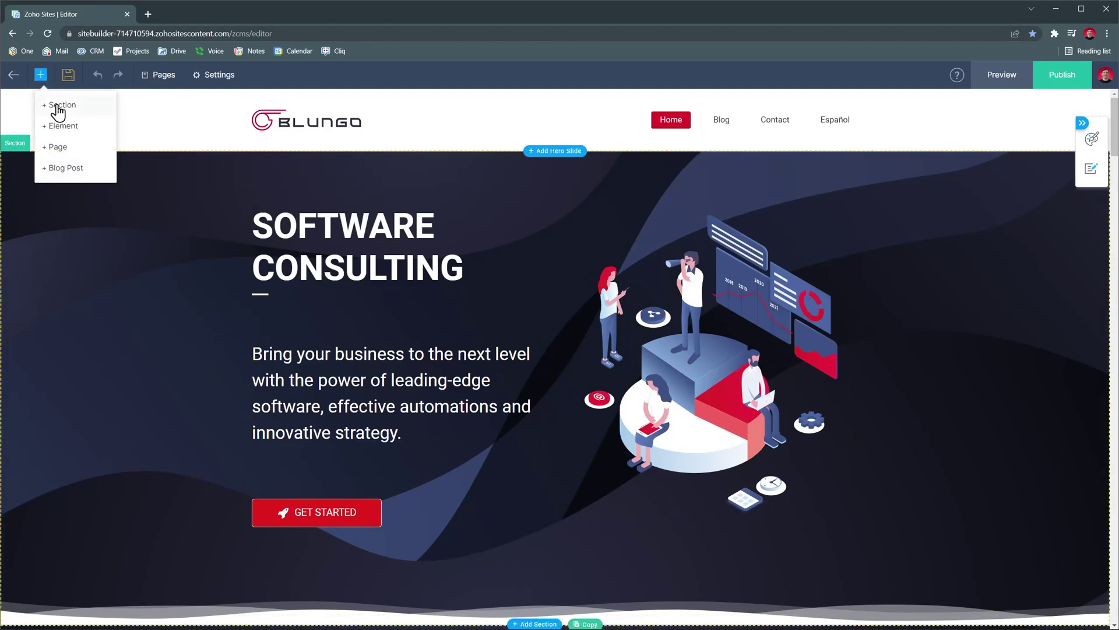
left_click(58, 106)
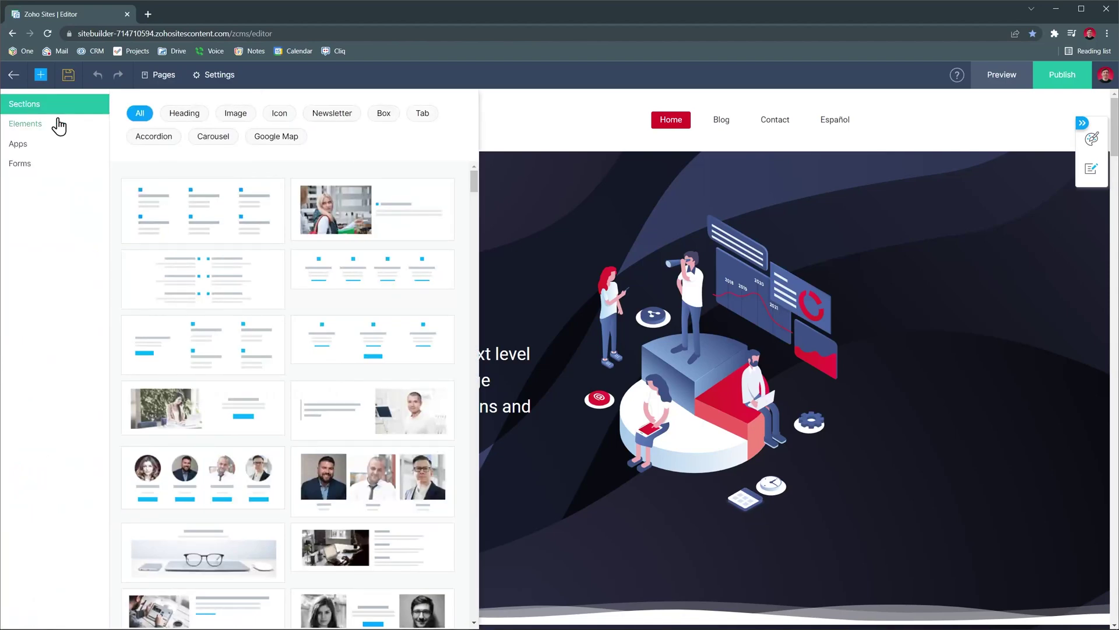
left_click(59, 126)
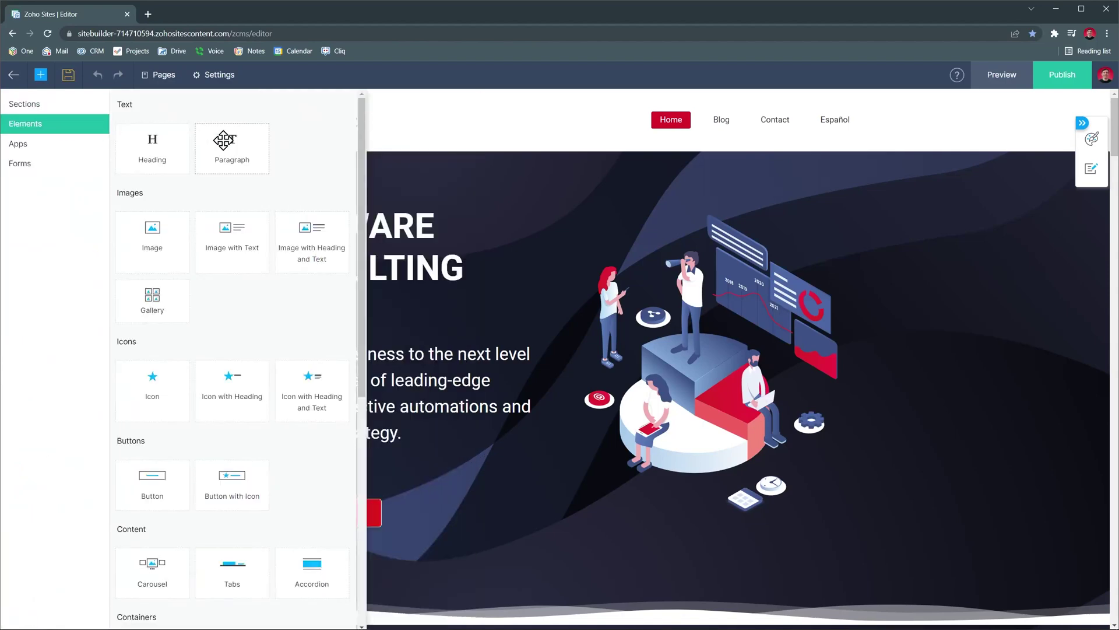
left_click_drag(230, 143, 324, 456)
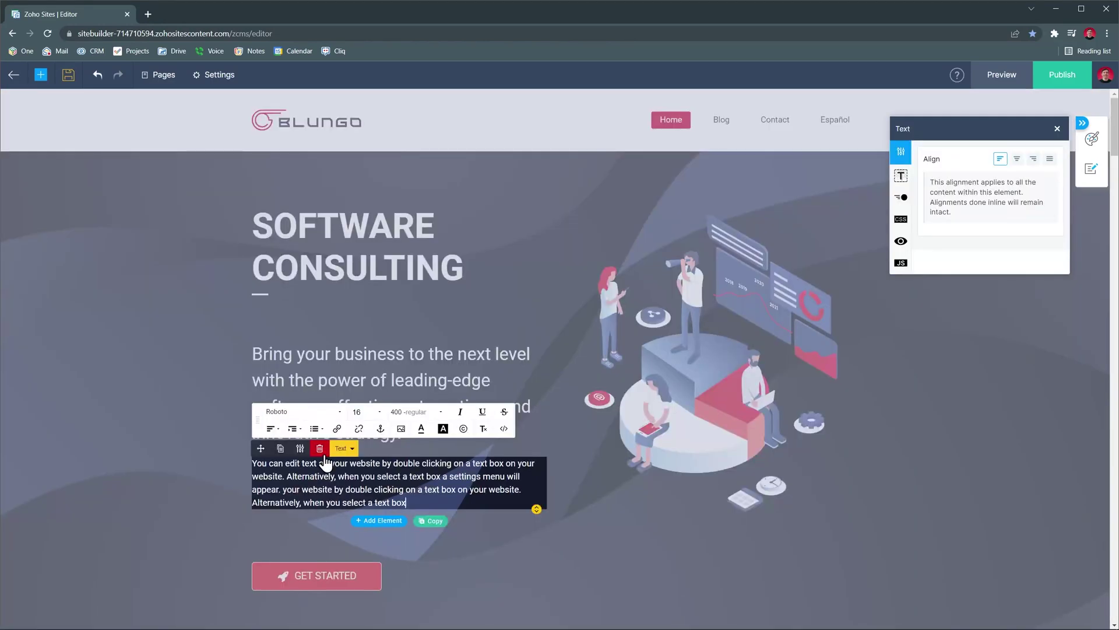
left_click(378, 379)
double_click(379, 379)
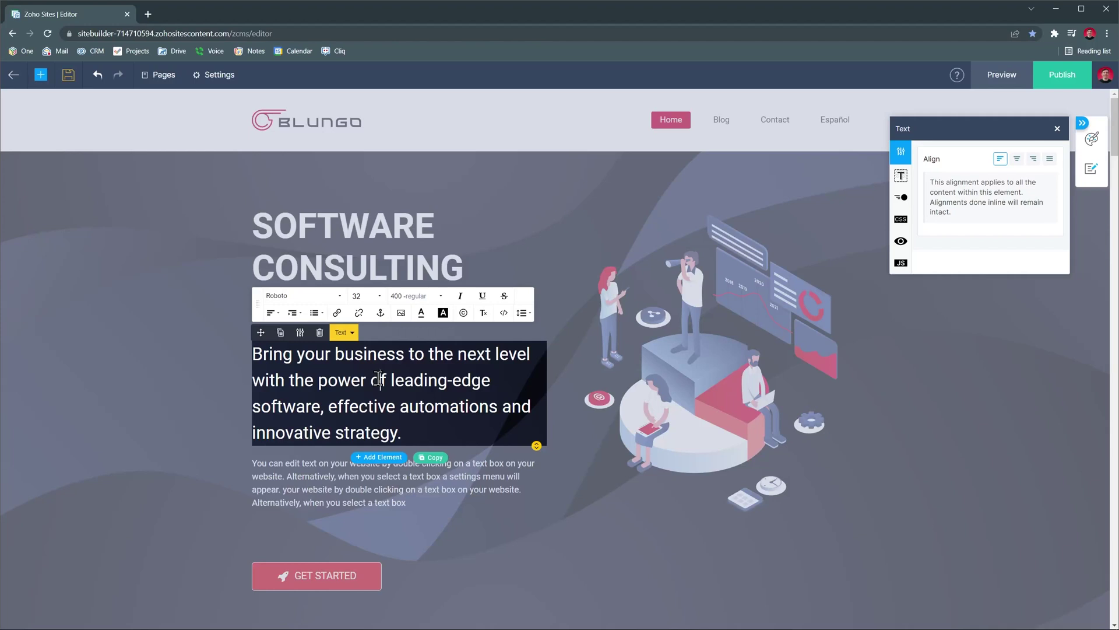
left_click(899, 178)
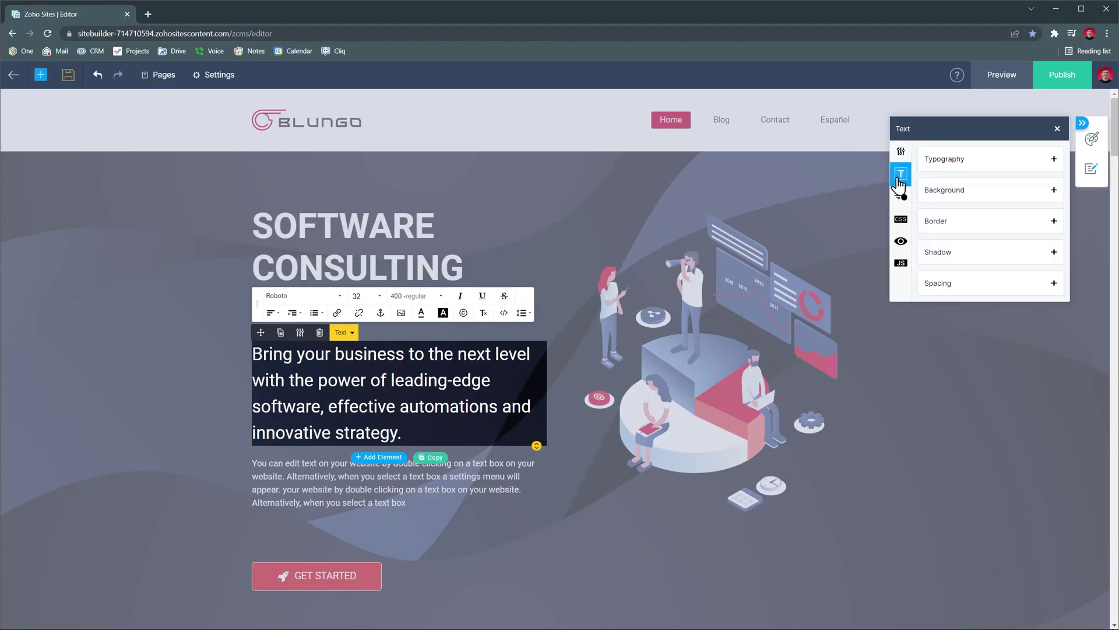
left_click(900, 197)
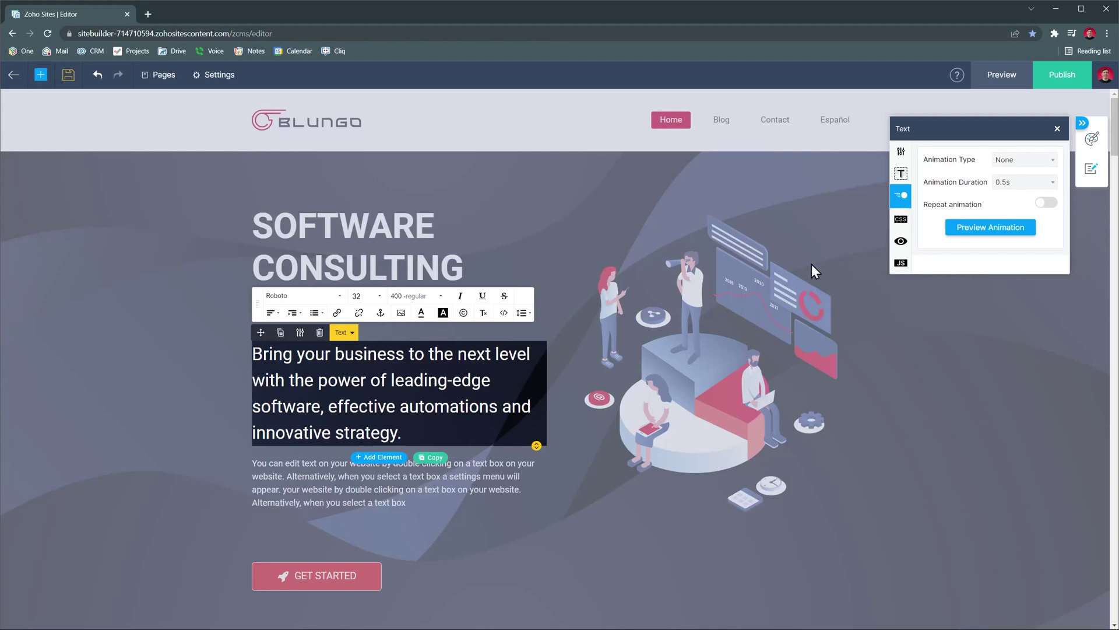
left_click(470, 481)
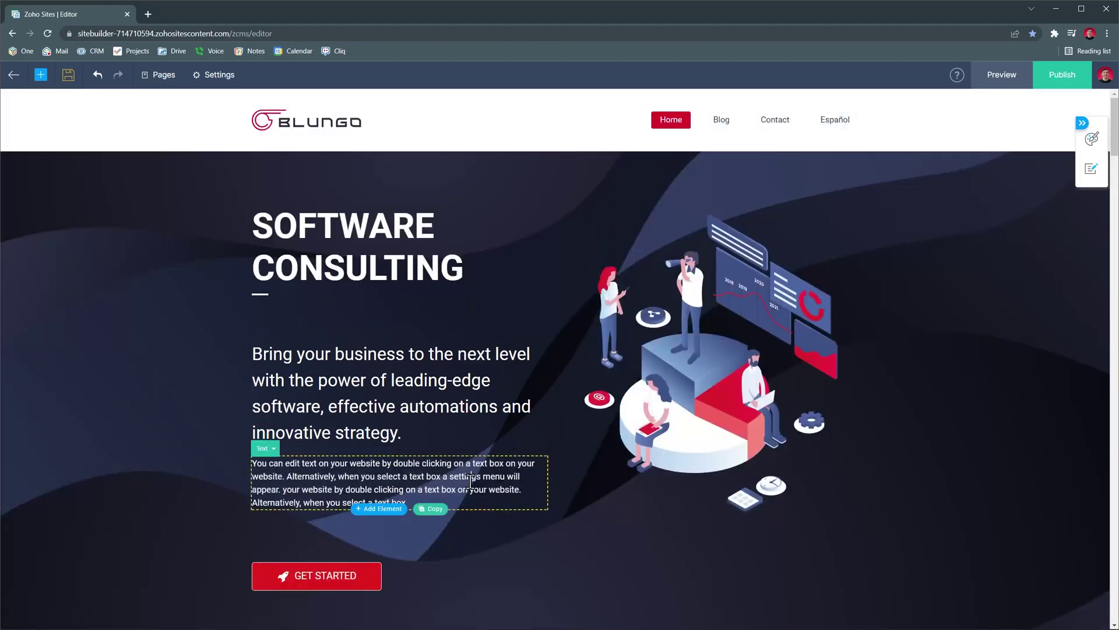
double_click(471, 482)
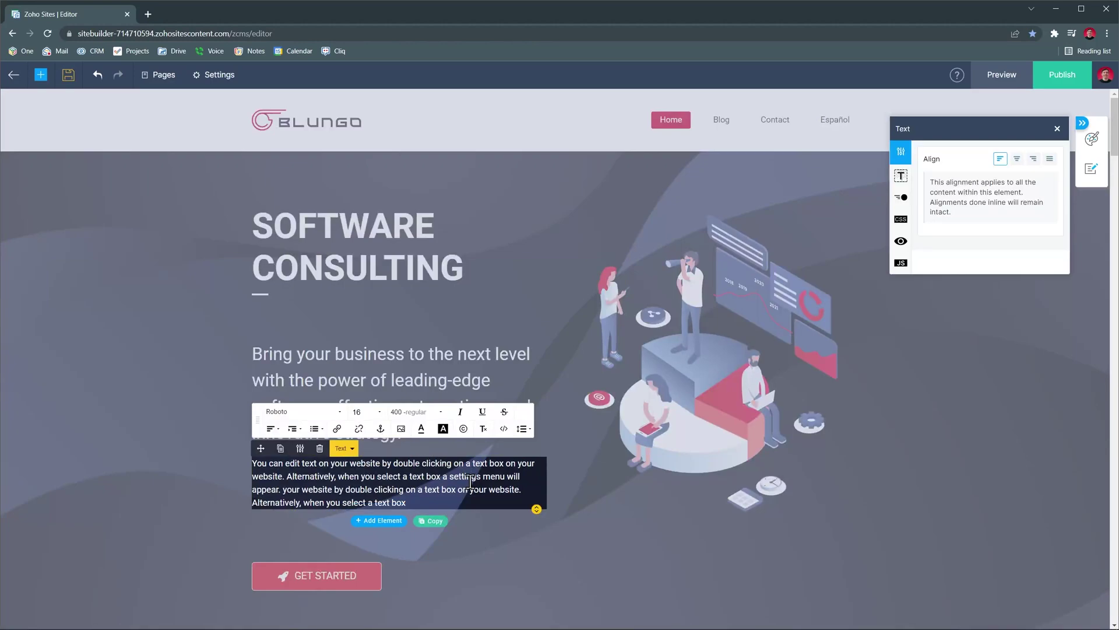
left_click(320, 449)
left_click(532, 381)
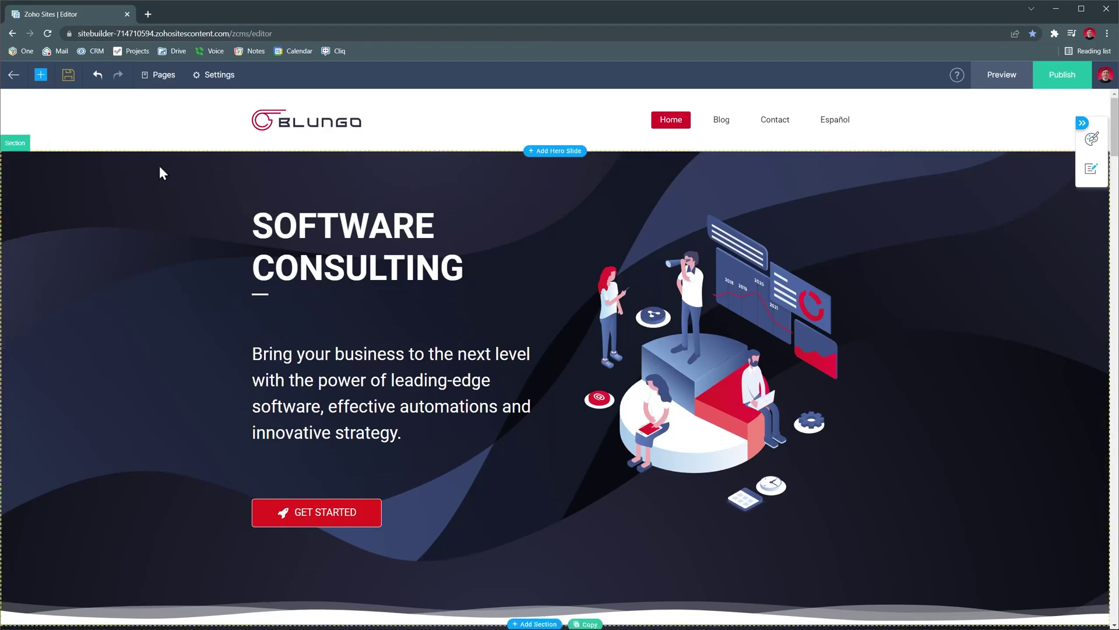
left_click(41, 76)
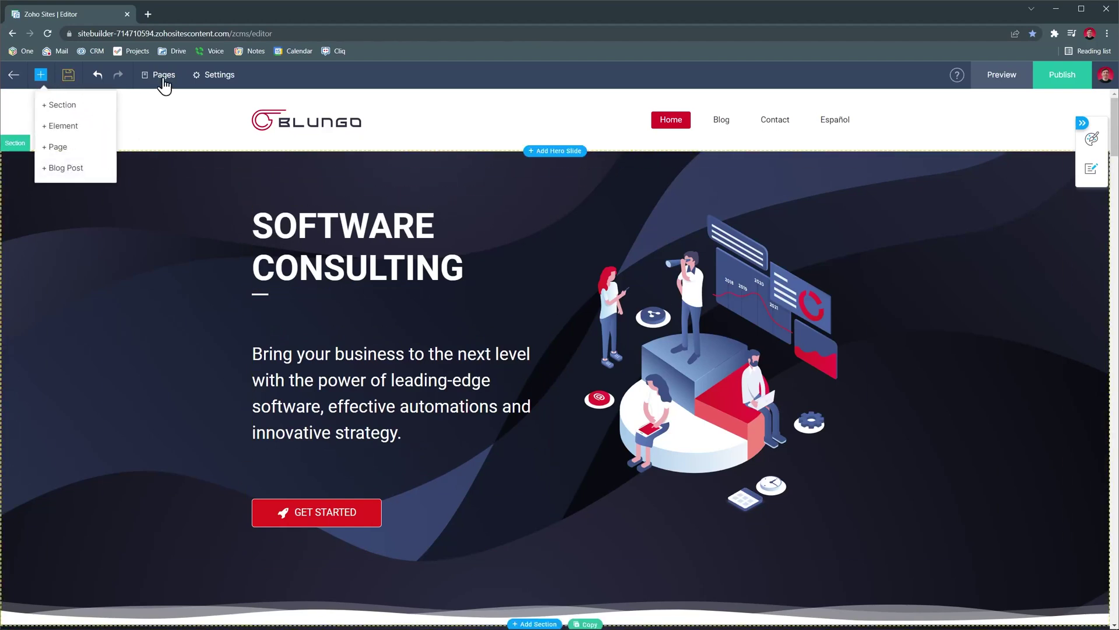
Step: Browse the Pages manager, then edit a page's content to return to the Blungo home page
left_click(164, 82)
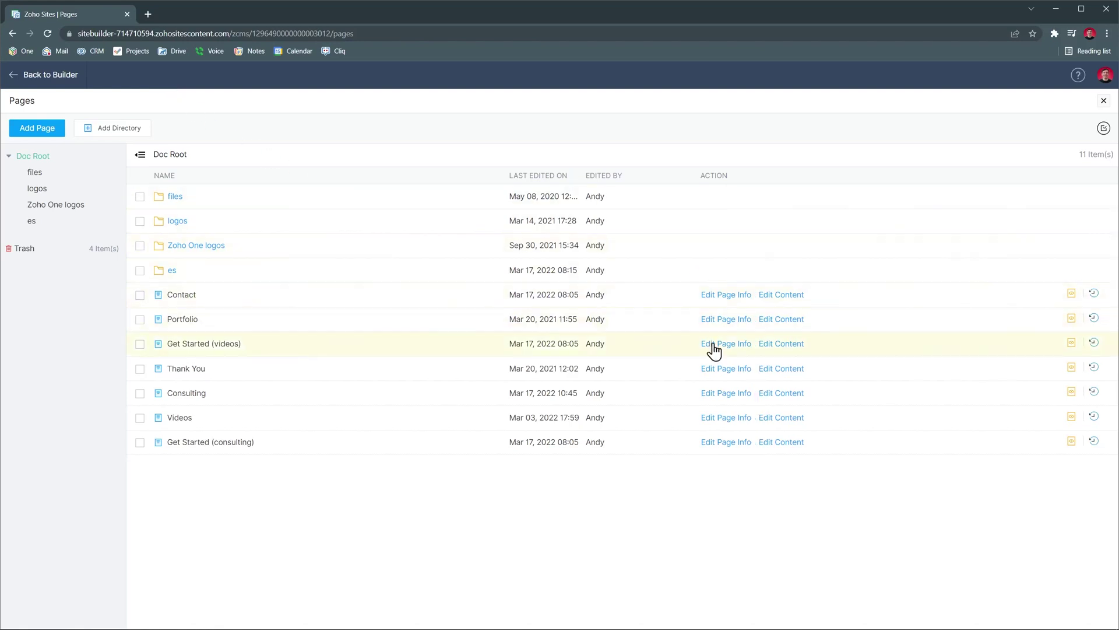
left_click(776, 396)
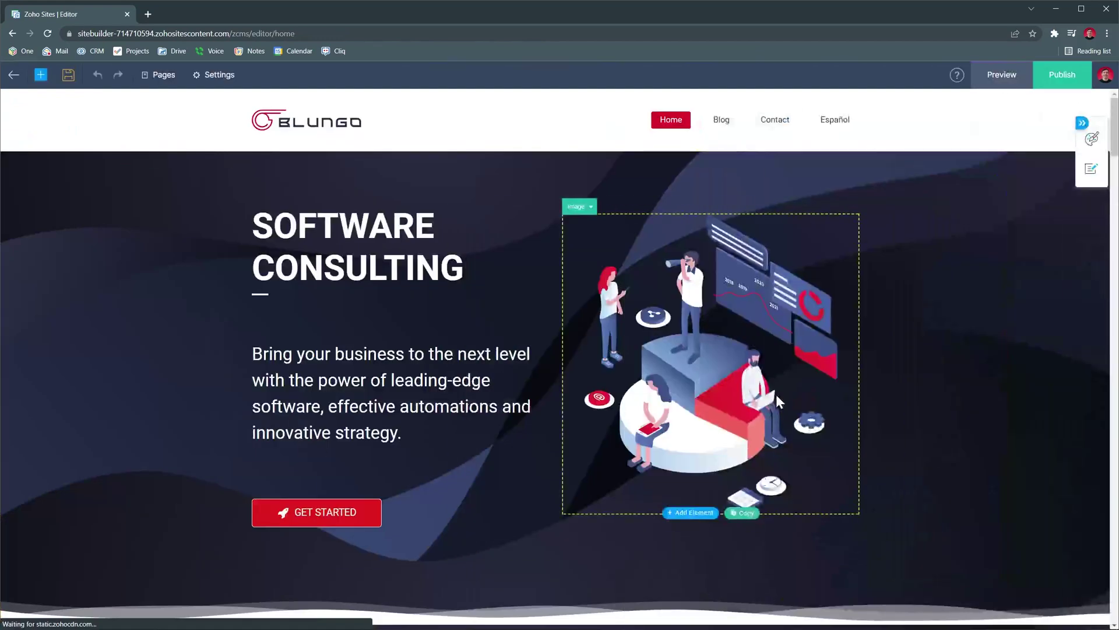
Step: Scroll to the second Software Consulting section and open the site-wide Visual Editor
scroll(776, 394, "down", 3)
scroll(776, 396, "down", 3)
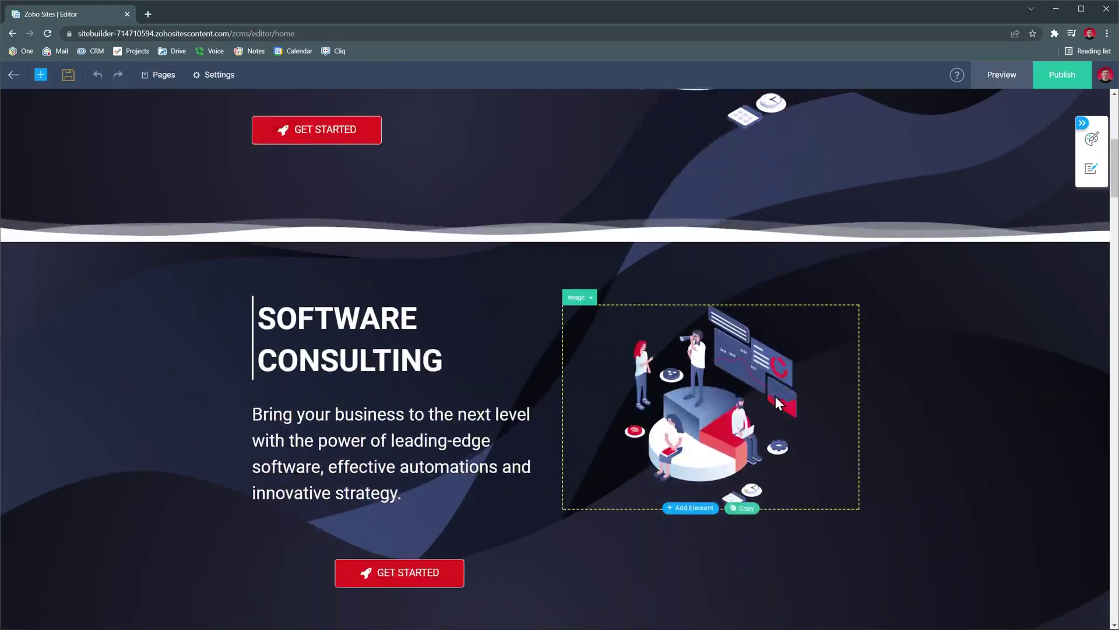
scroll(775, 396, "down", 2)
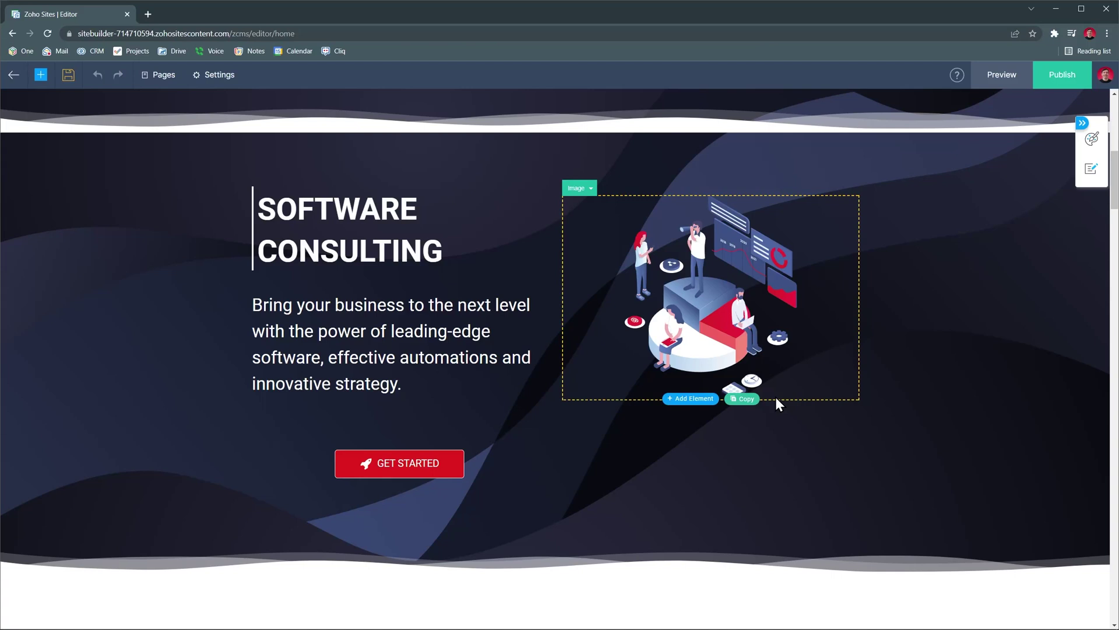
left_click(1088, 140)
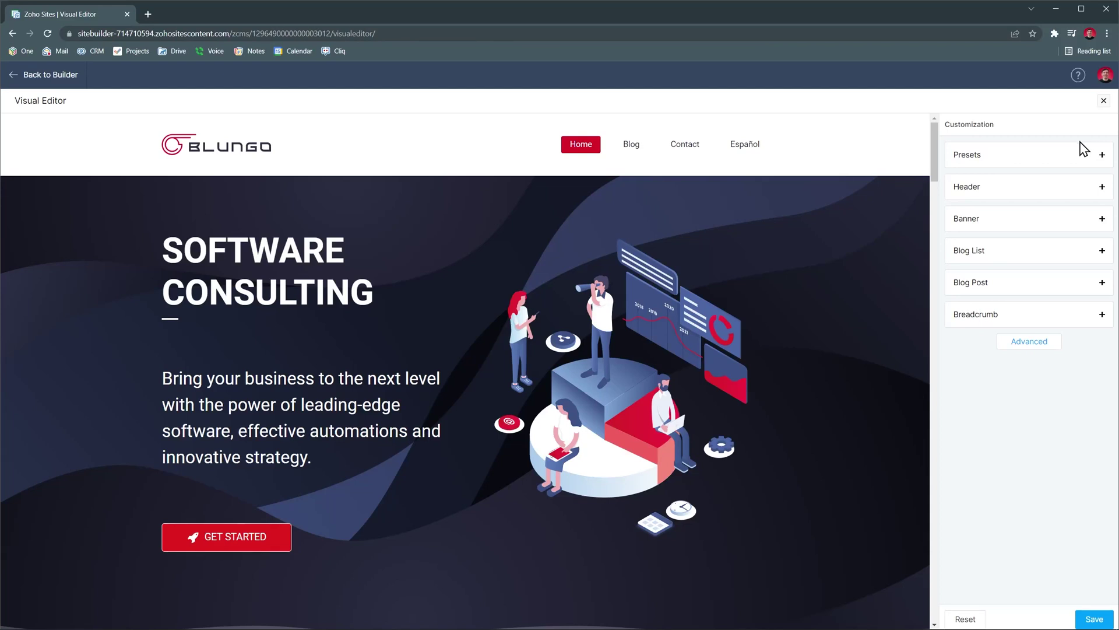
Step: Expand and collapse the Visual Editor's Presets and Header style groups
left_click(1061, 155)
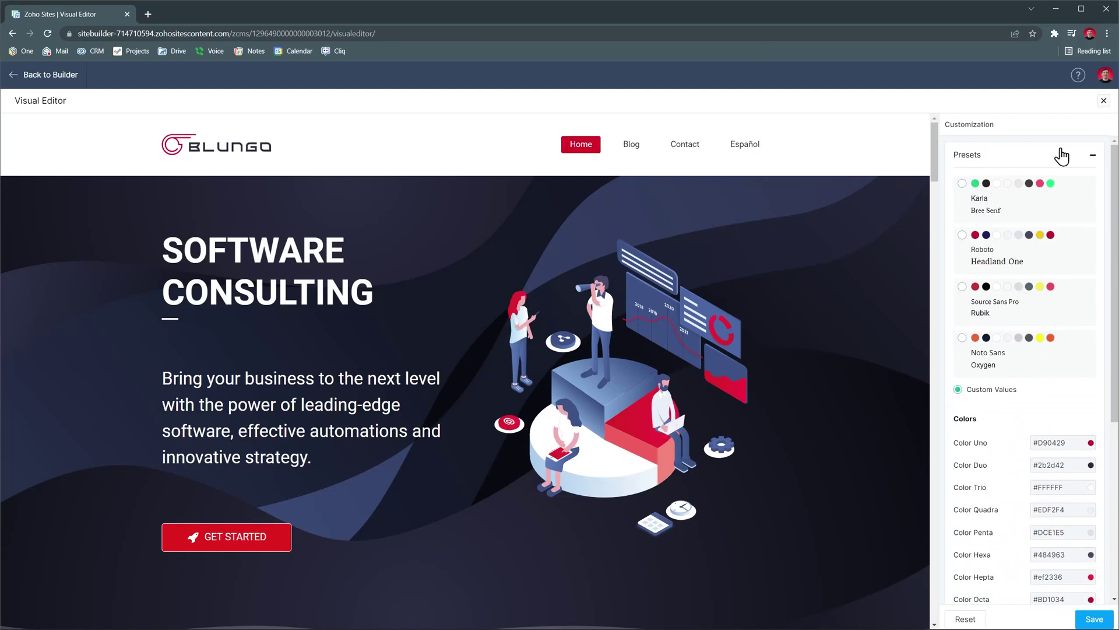
left_click(1061, 155)
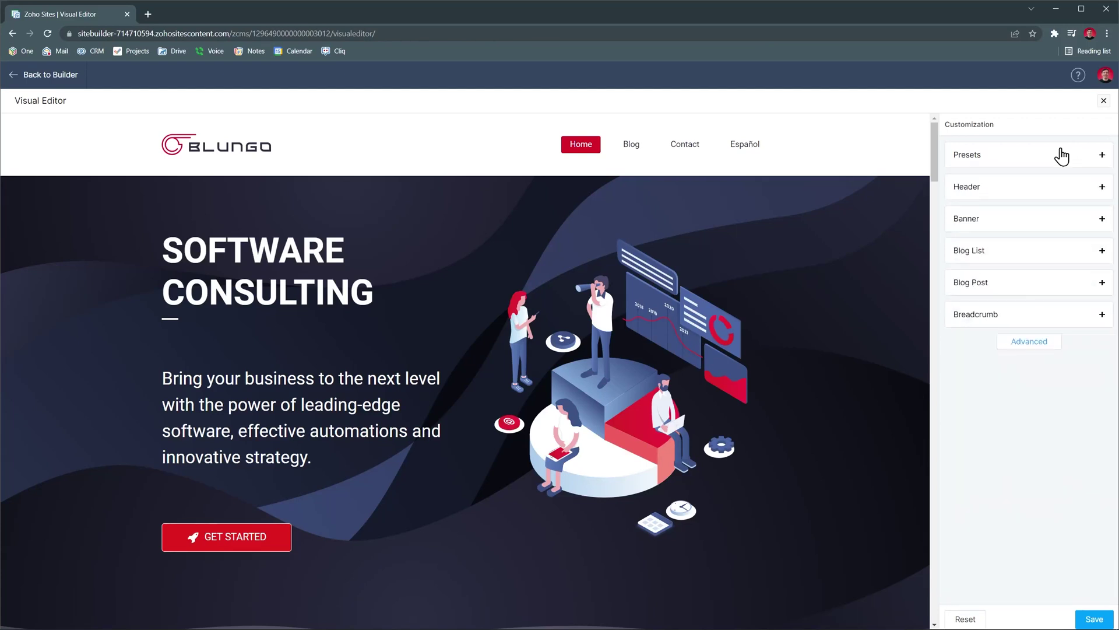
left_click(1043, 189)
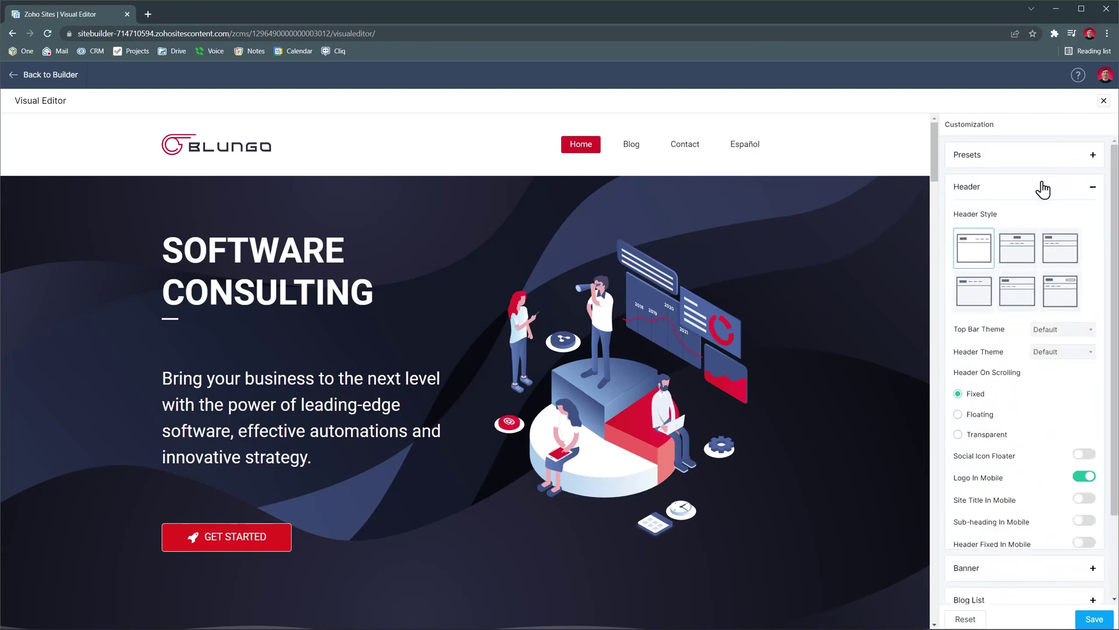
left_click(1043, 190)
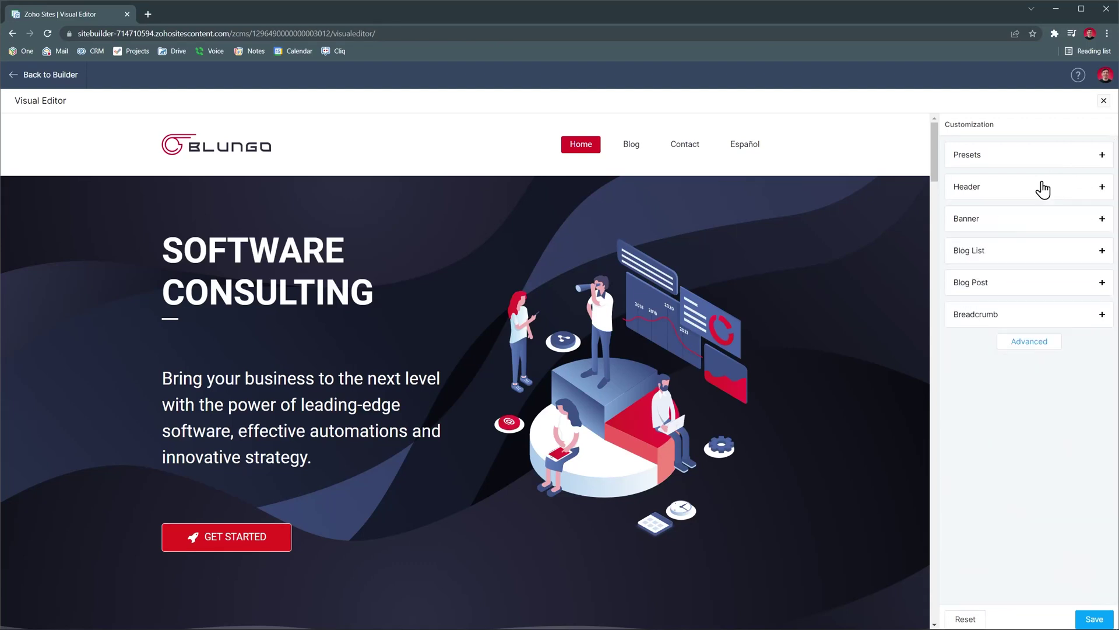
Step: Review the Blog List layouts and Advanced element styles, then return to the page builder
left_click(1026, 252)
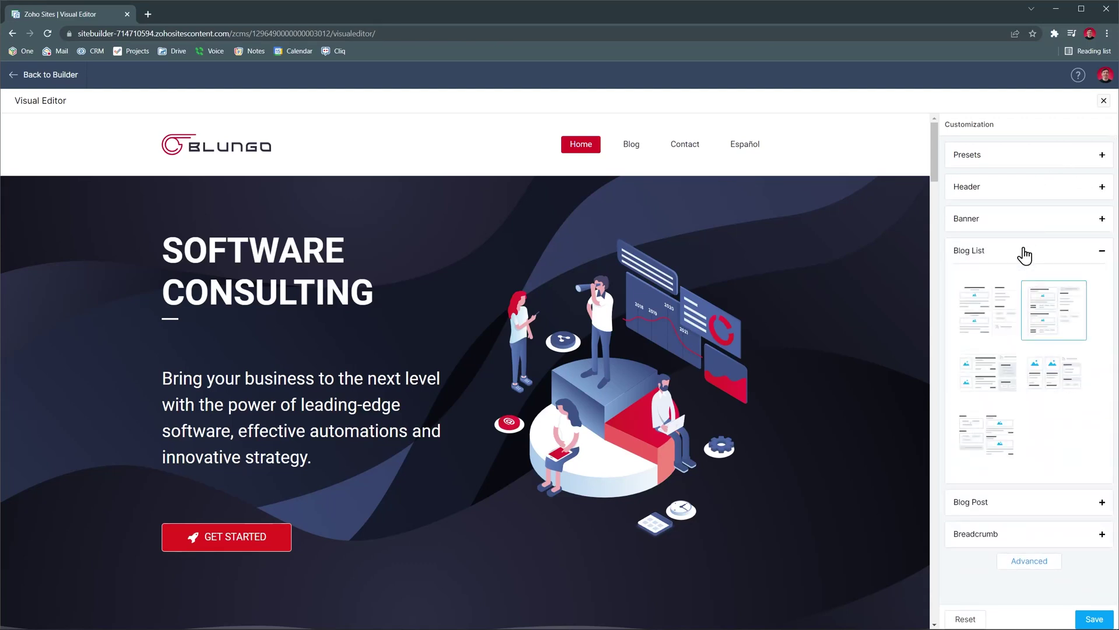
left_click(1027, 562)
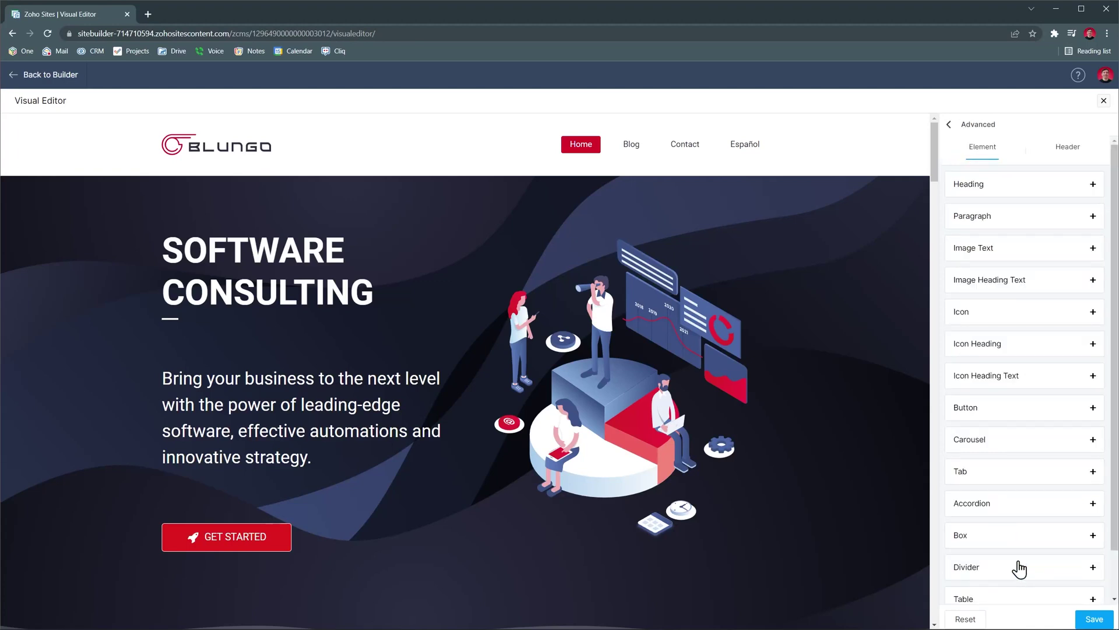
left_click(69, 83)
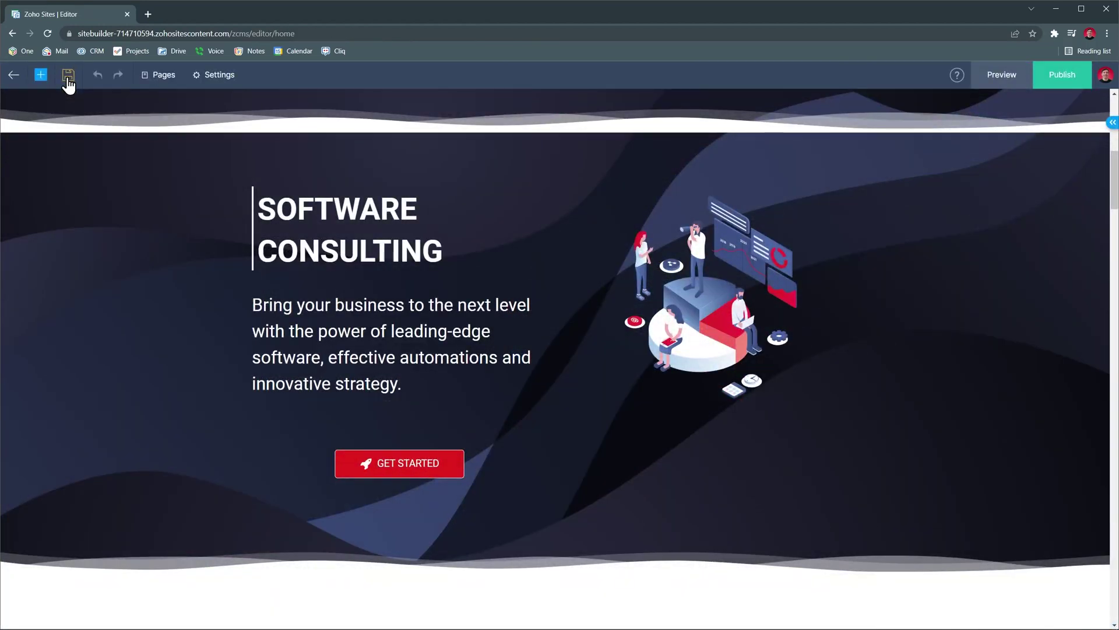
left_click(999, 82)
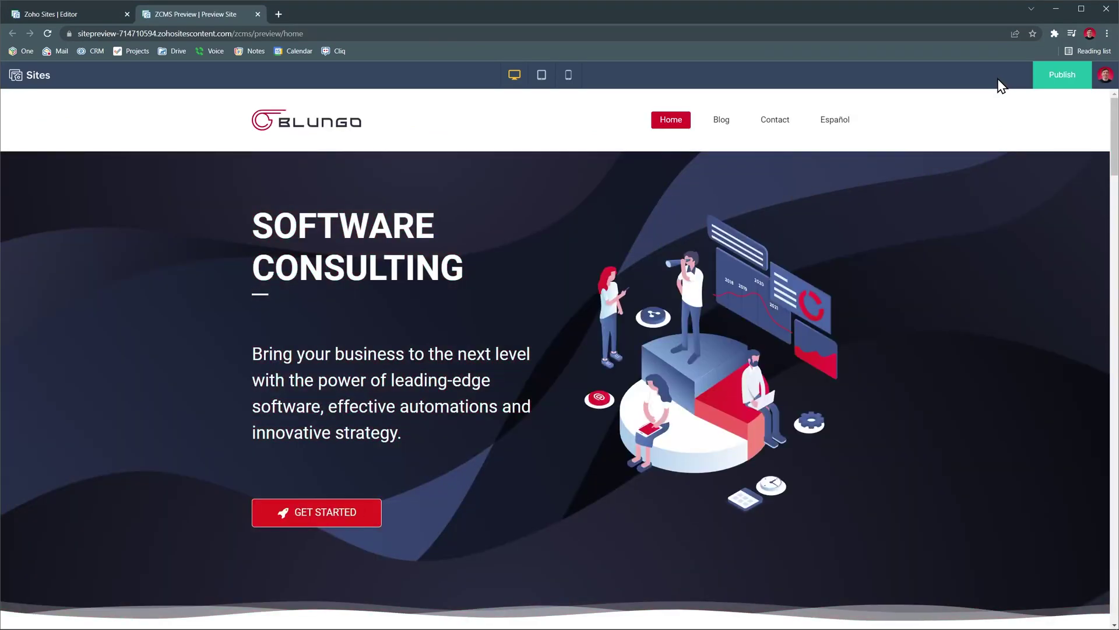
left_click(576, 72)
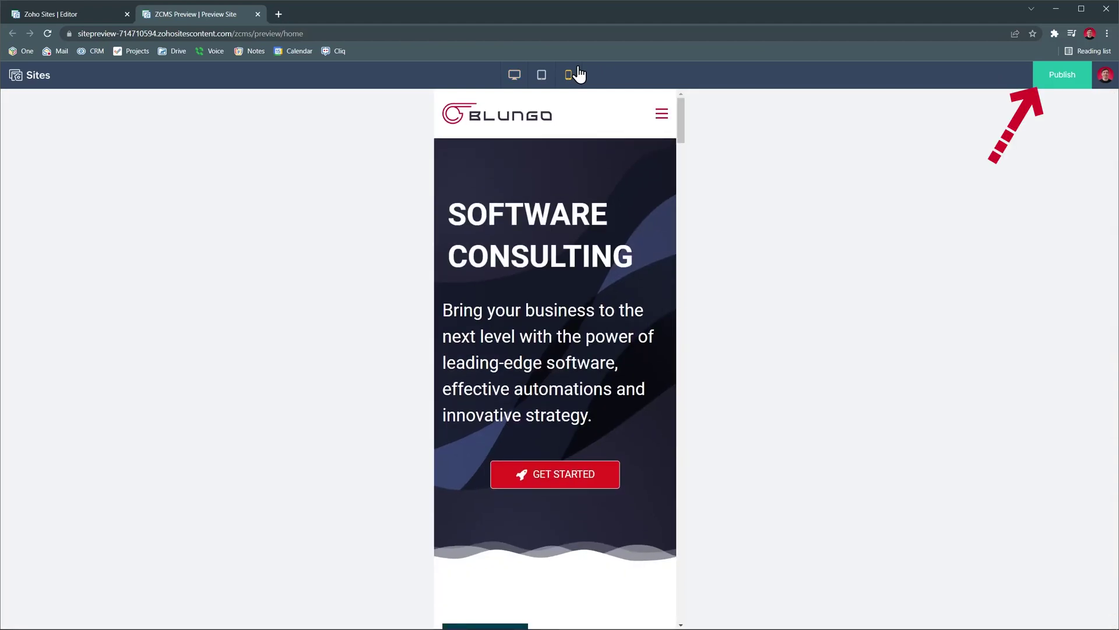
left_click(257, 16)
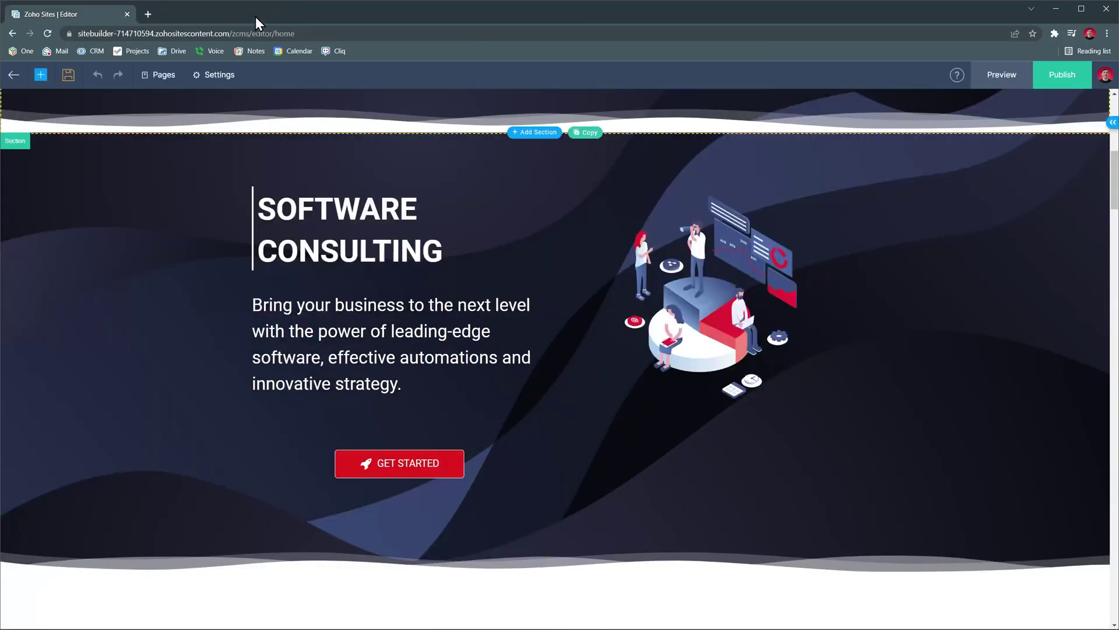
left_click(225, 77)
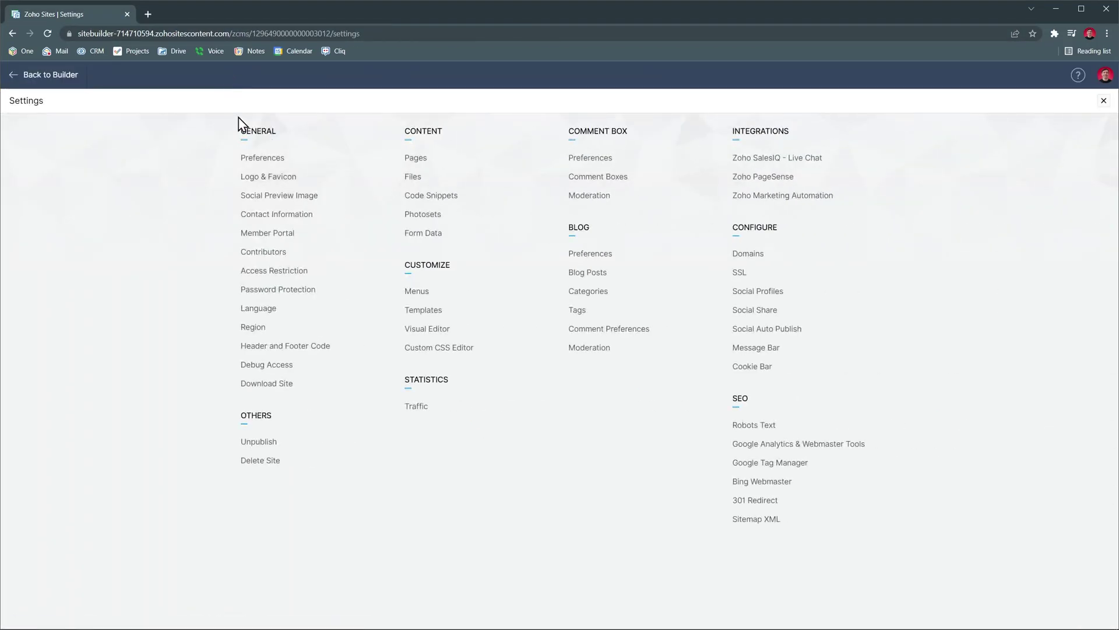
Step: Open the general Preferences and expand the Logo & Favicon and Password Protection sections
left_click(251, 158)
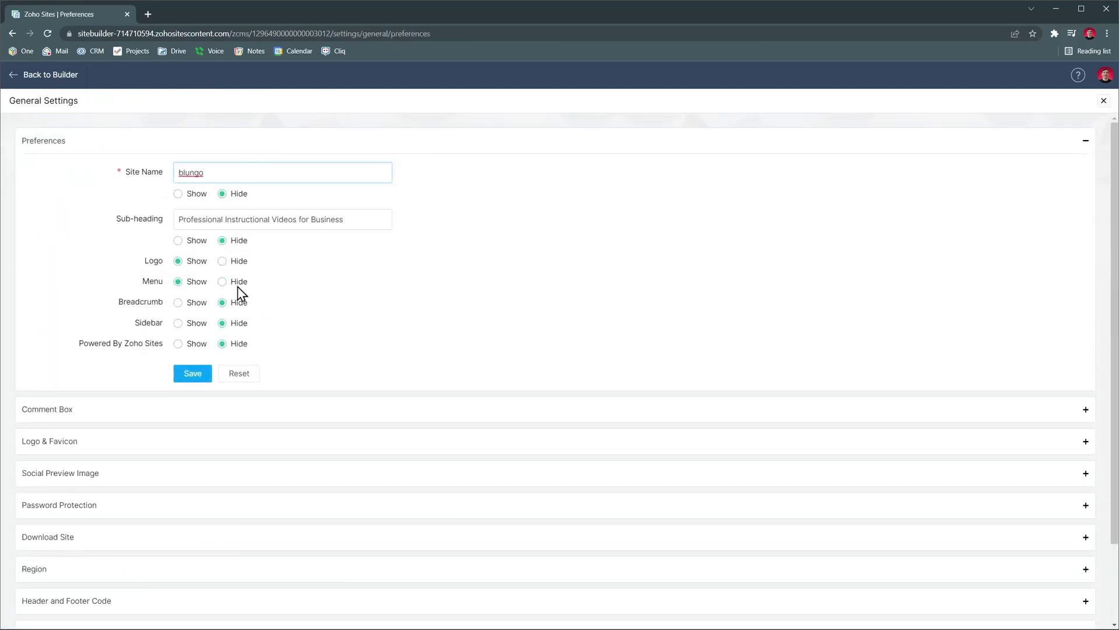
left_click(223, 441)
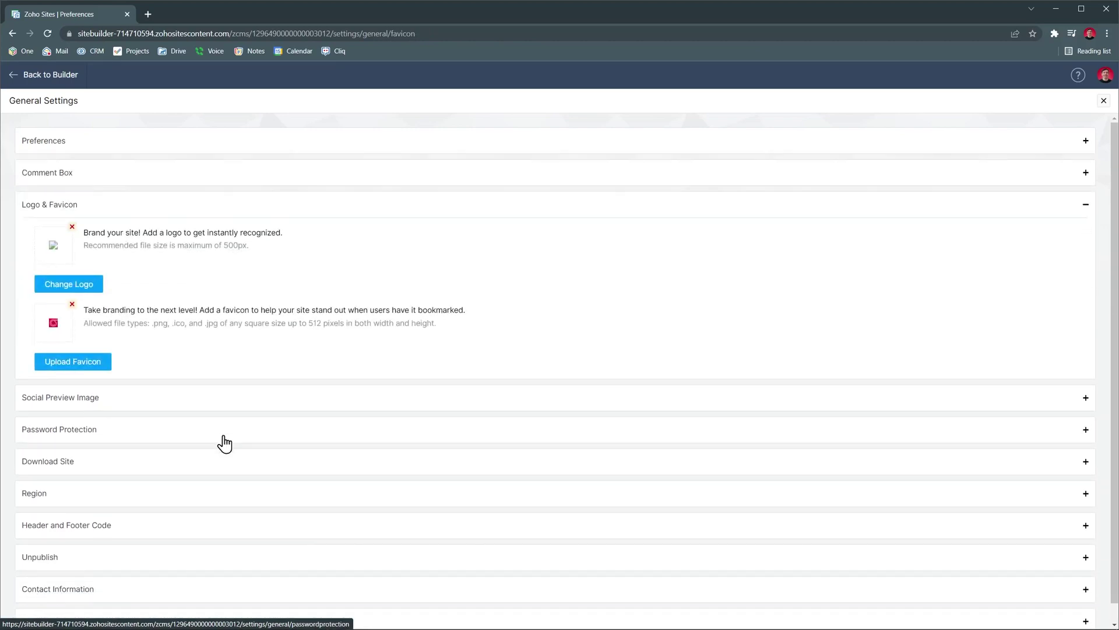
left_click(225, 442)
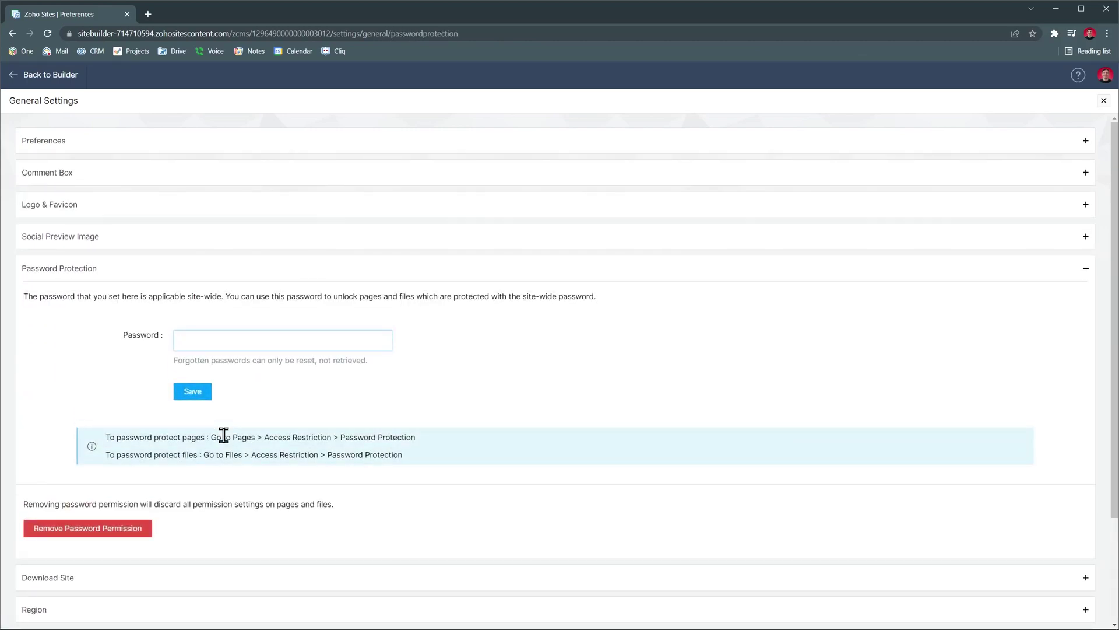
Step: Check the Header and Footer Code section, close Preferences, and open the Files manager
scroll(223, 435, "down", 3)
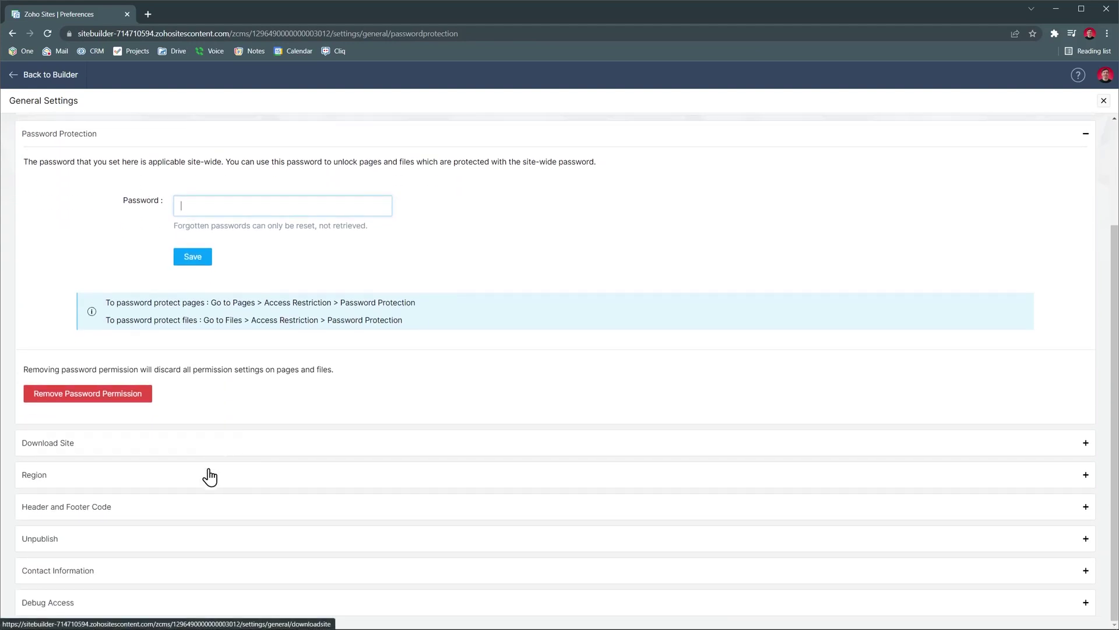
left_click(109, 508)
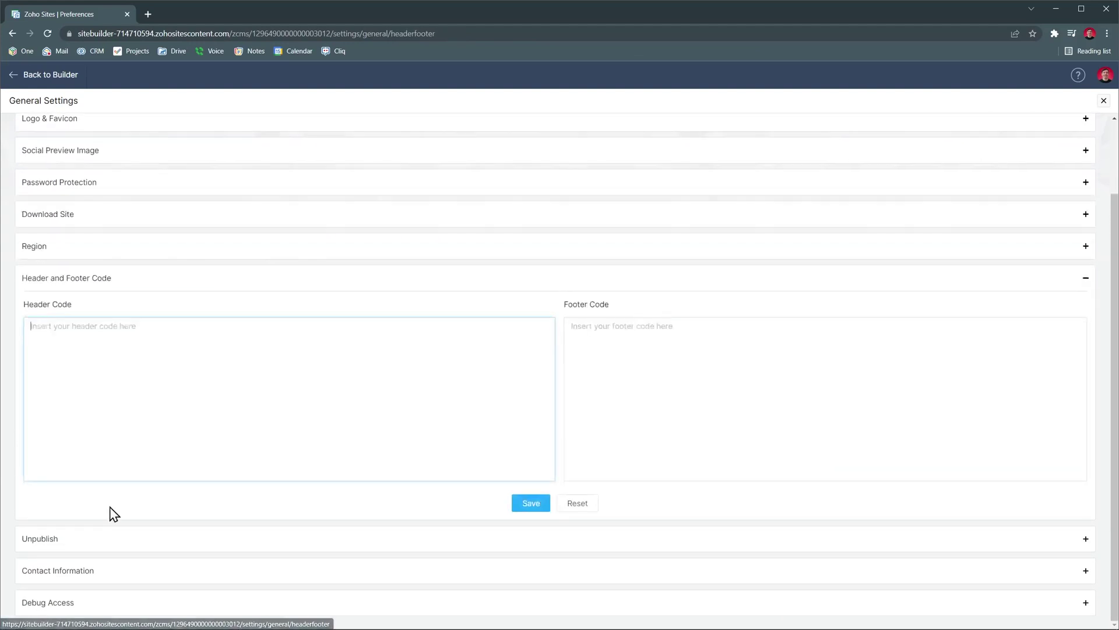
left_click(1104, 103)
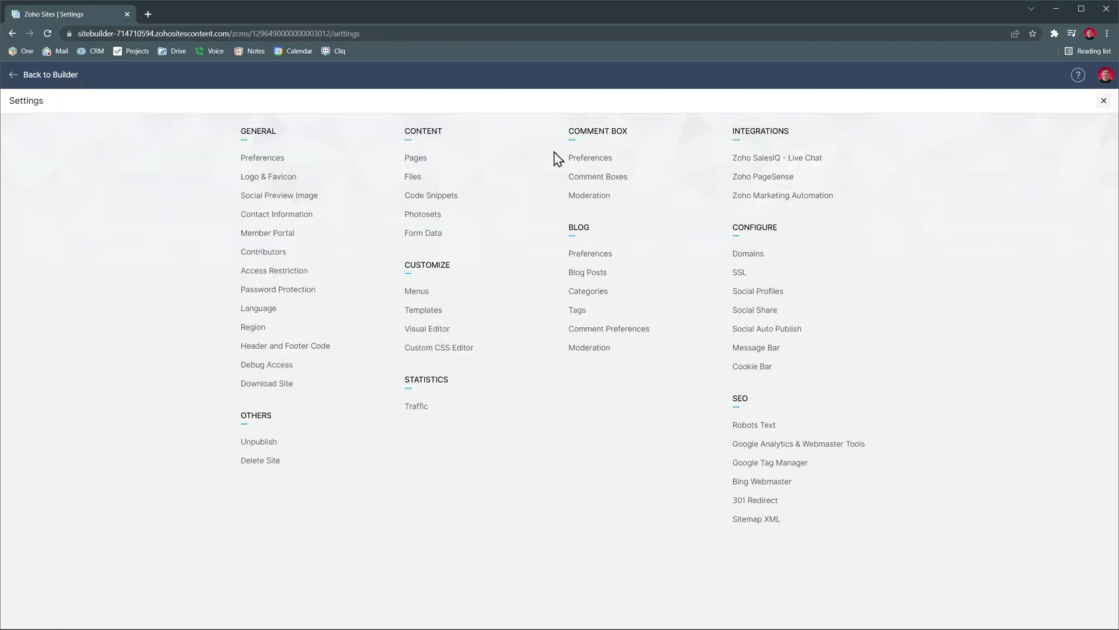
left_click(413, 177)
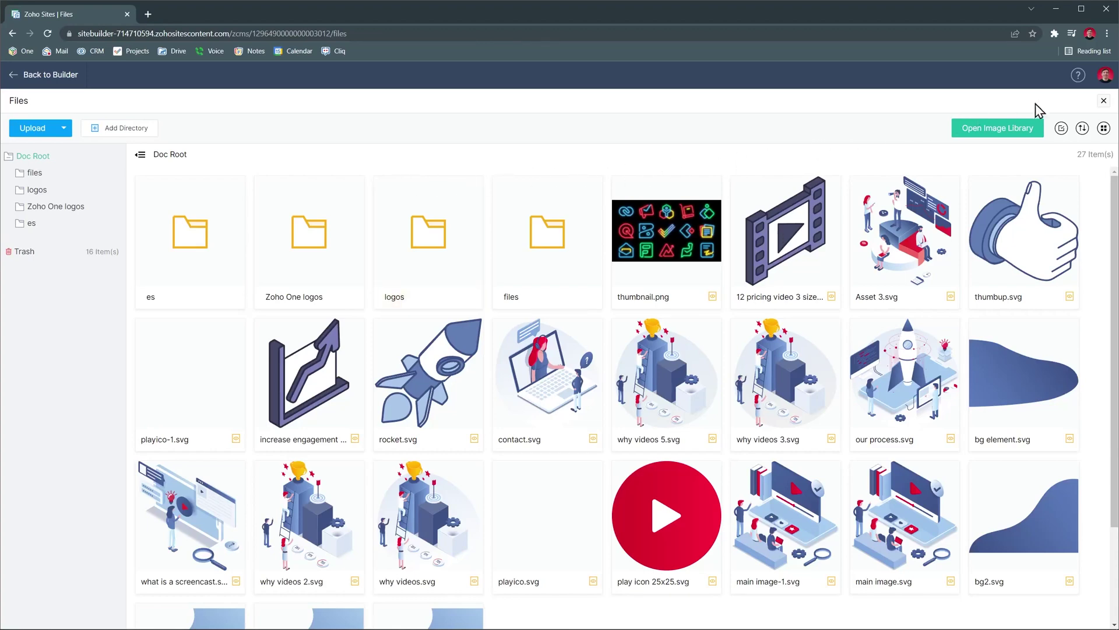
left_click(1104, 102)
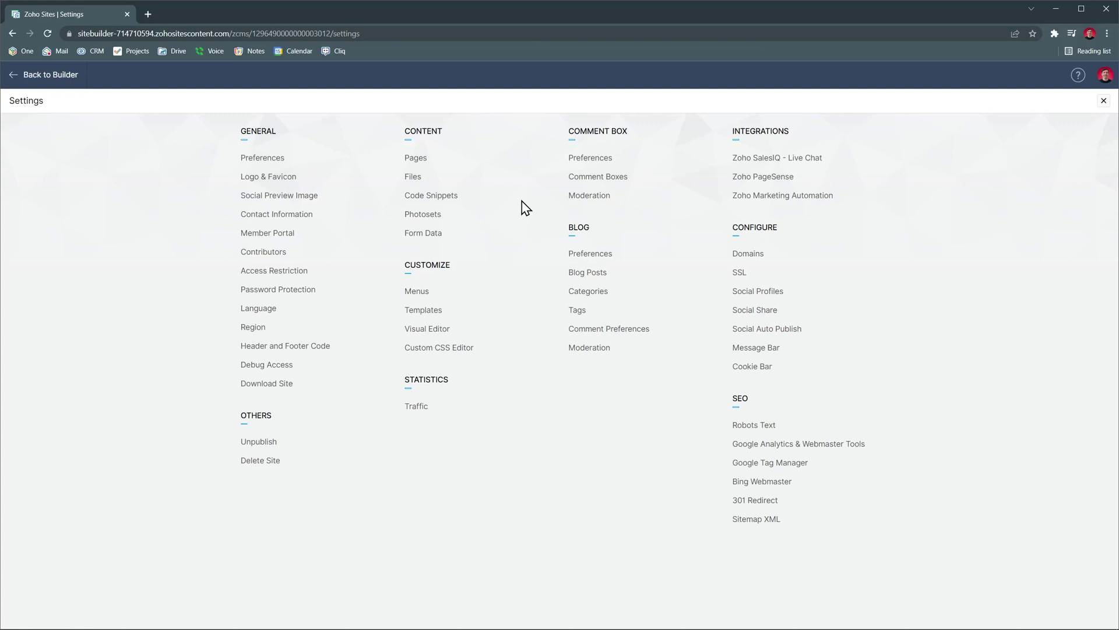
left_click(425, 294)
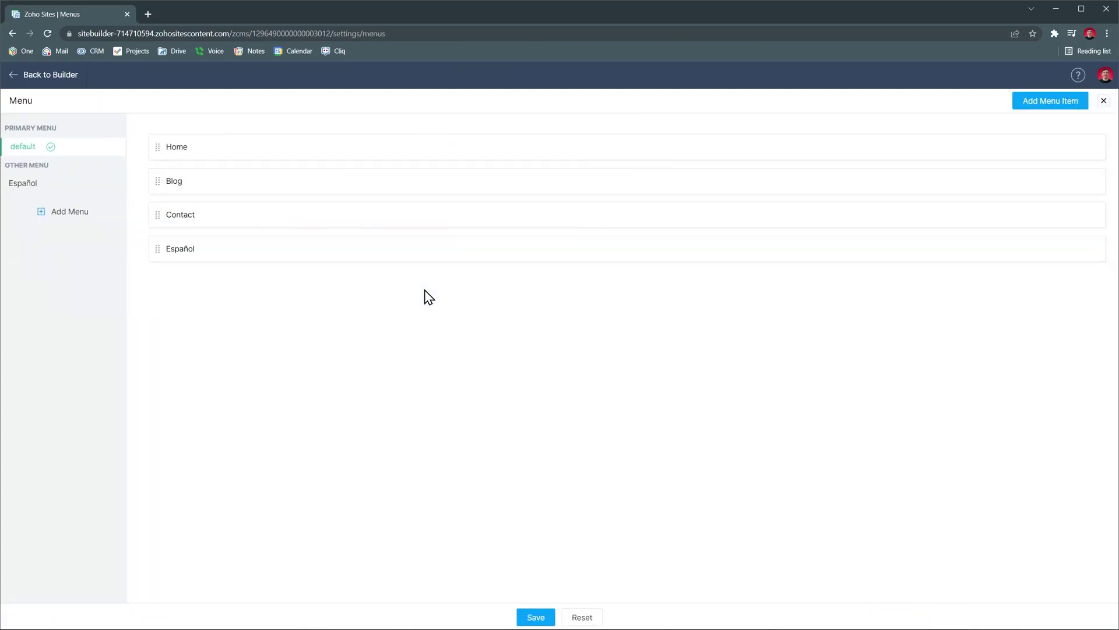
left_click(1105, 105)
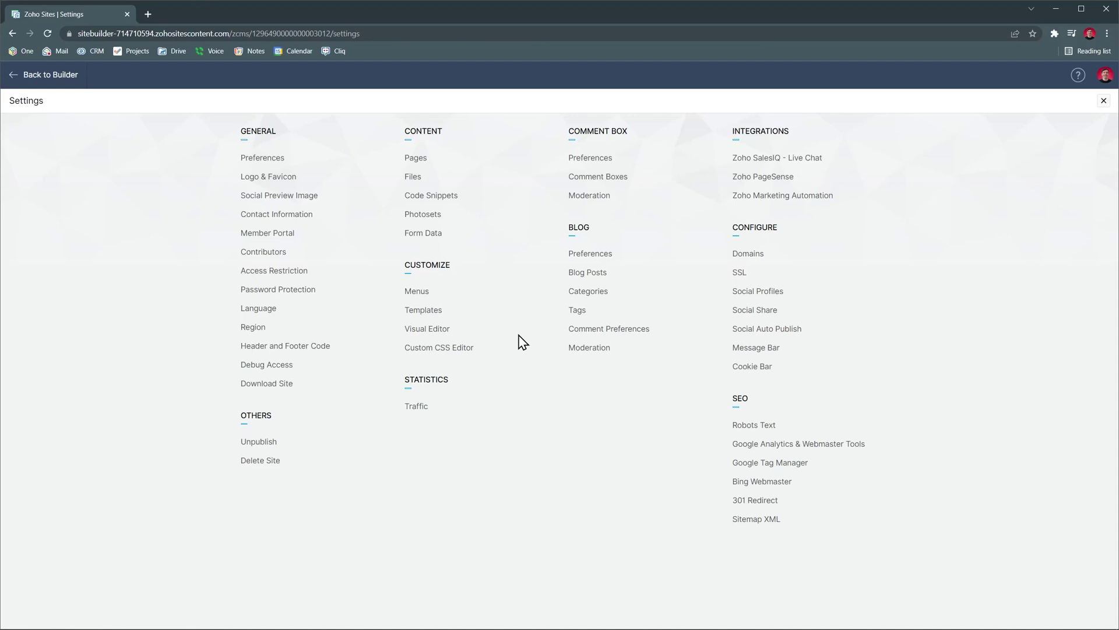
left_click(742, 256)
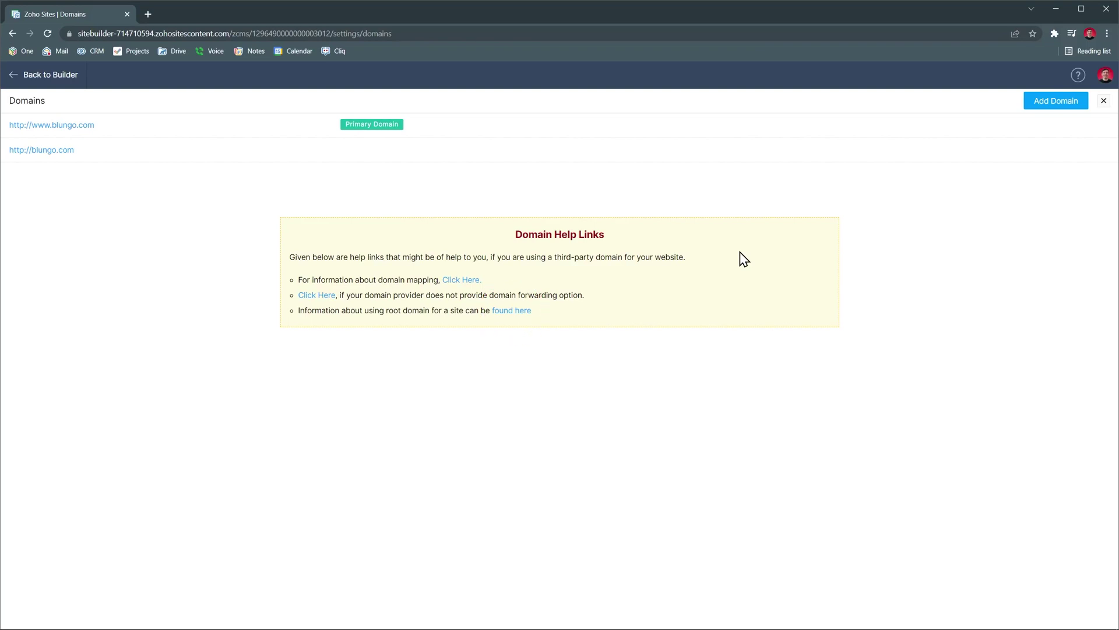
Step: Close the Domains panel to return to the settings overview with General, Content and SEO groups
left_click(1105, 101)
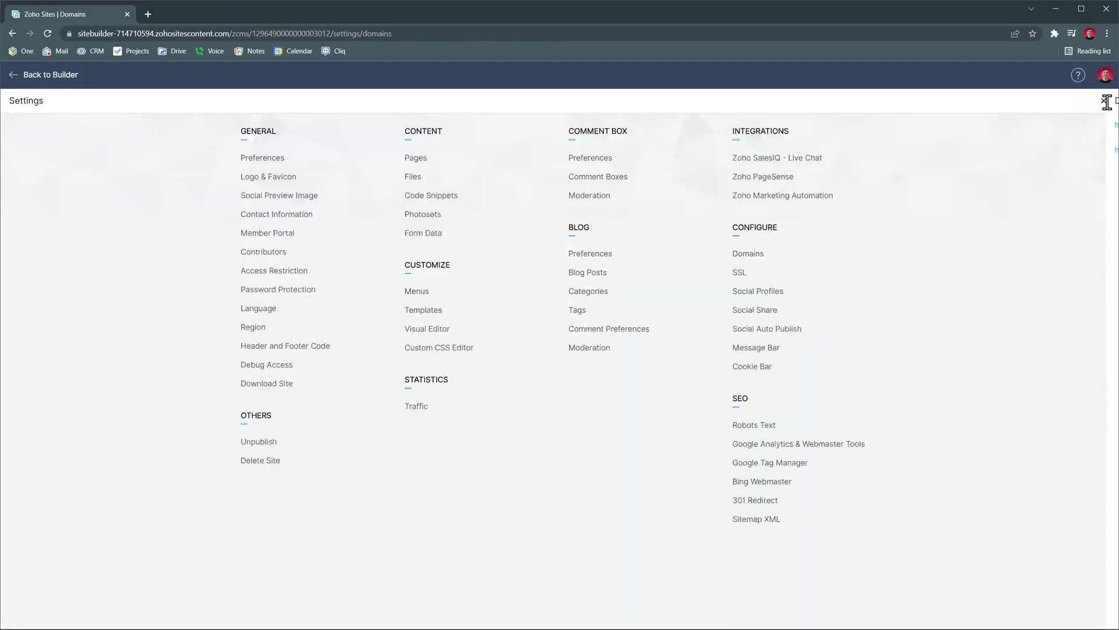